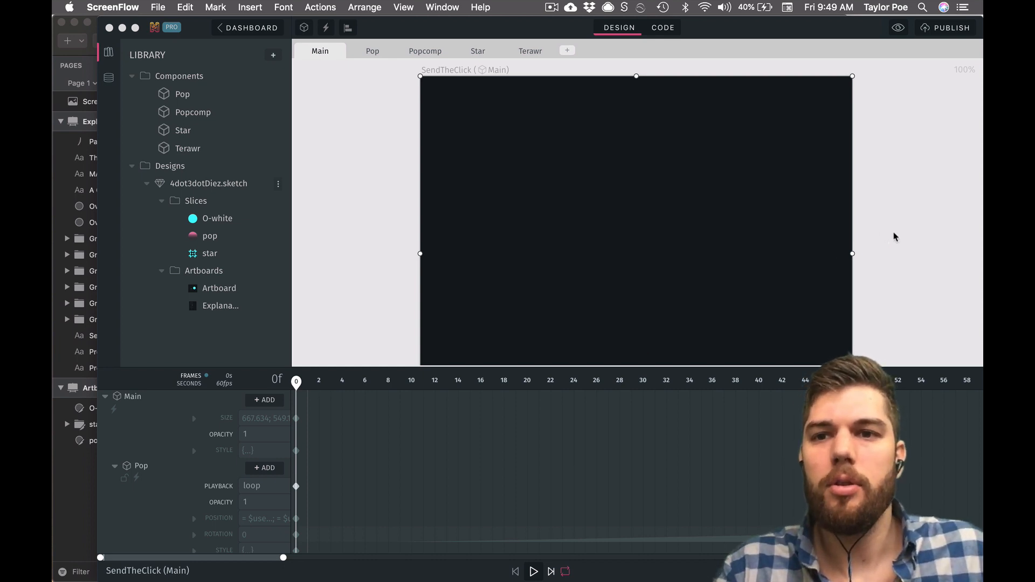
Step: Open the Pop component and preview its animation, returning to editing when done
scroll(674, 192, "down", 1)
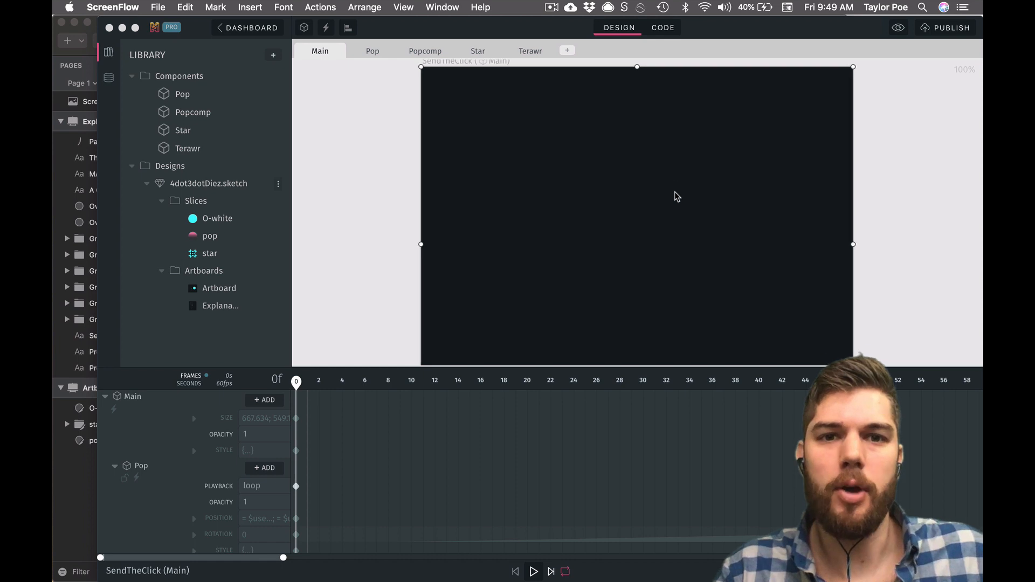
scroll(676, 197, "up", 2)
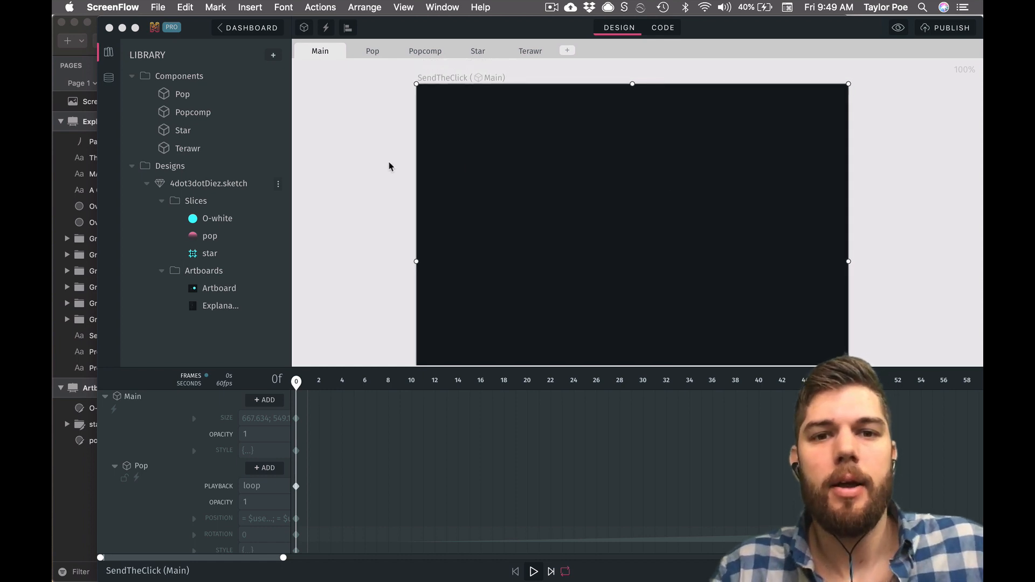
left_click(372, 54)
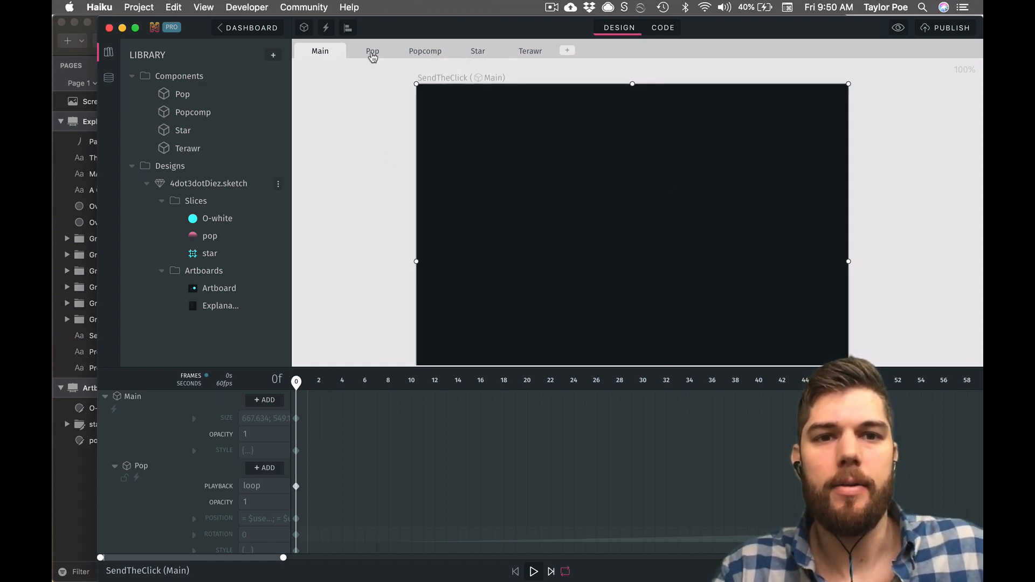
left_click(372, 54)
key("super+p")
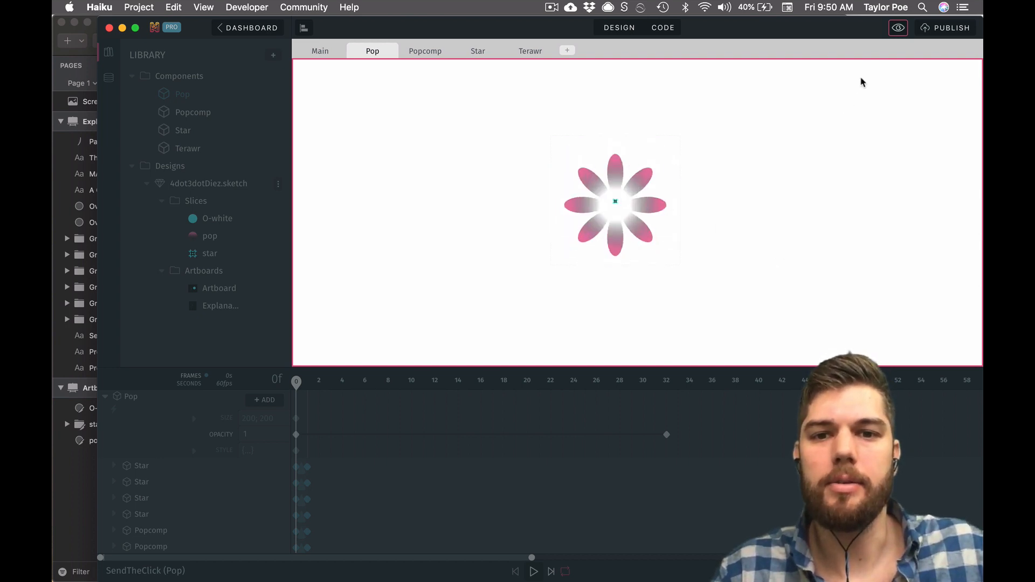
left_click(898, 28)
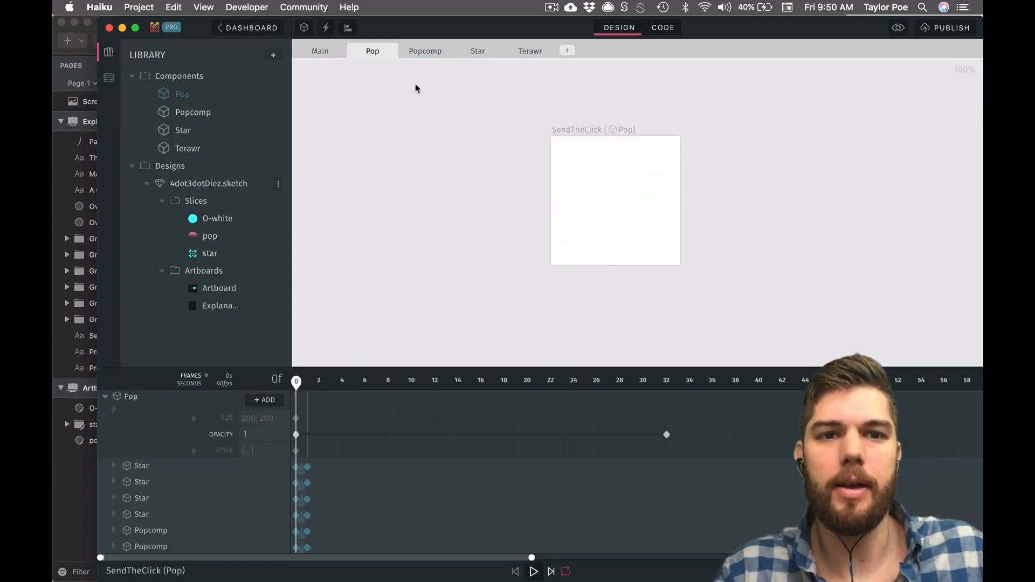
Step: Return to the Main component and preview the pop effect on its dark stage, moving the cursor over it
left_click(322, 51)
left_click(898, 28)
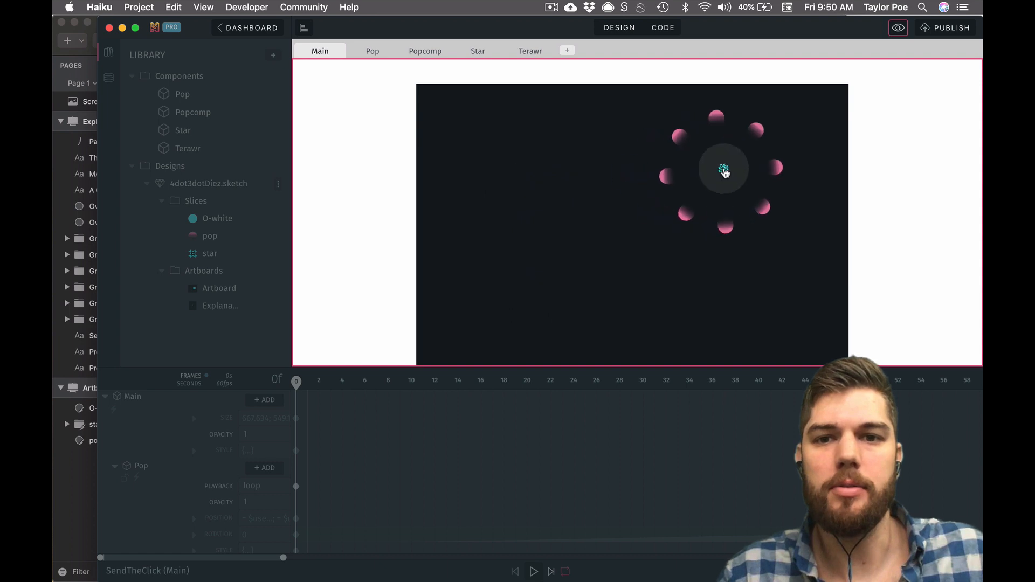
left_click(897, 28)
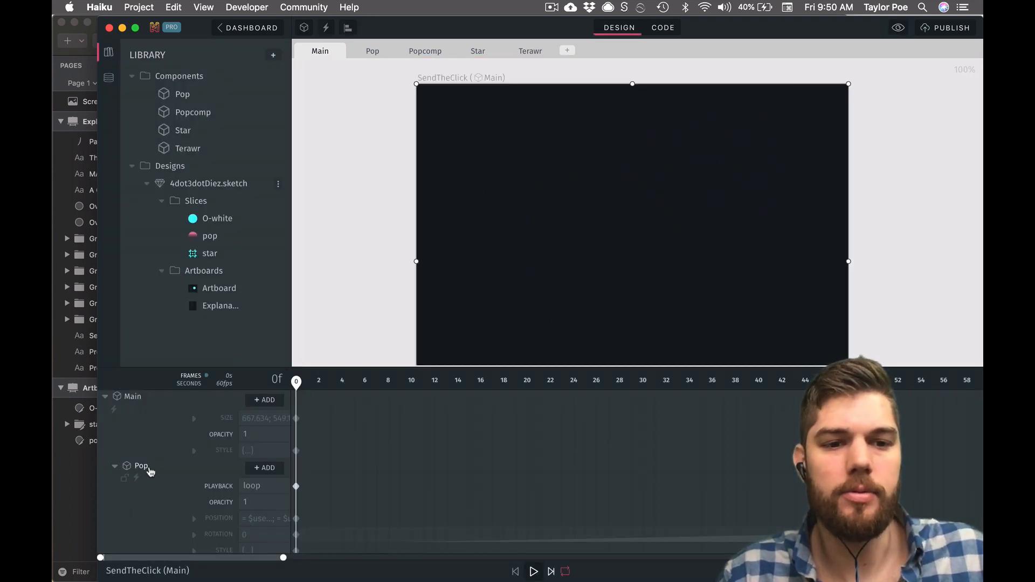
Step: Inspect the Position X expression of the Pop element in Main, and preview how the element follows the mouse
left_click(260, 519)
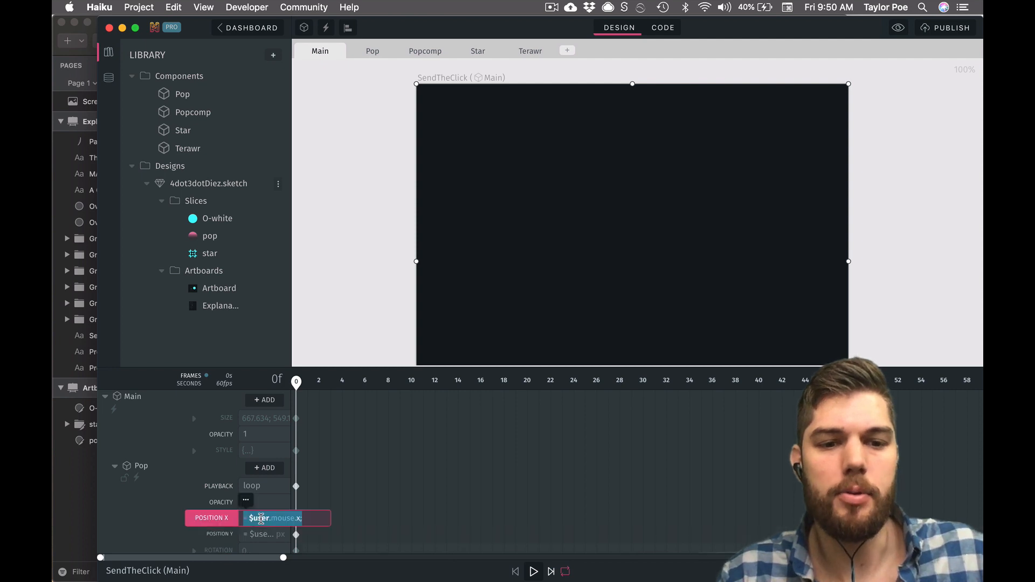
left_click(312, 518)
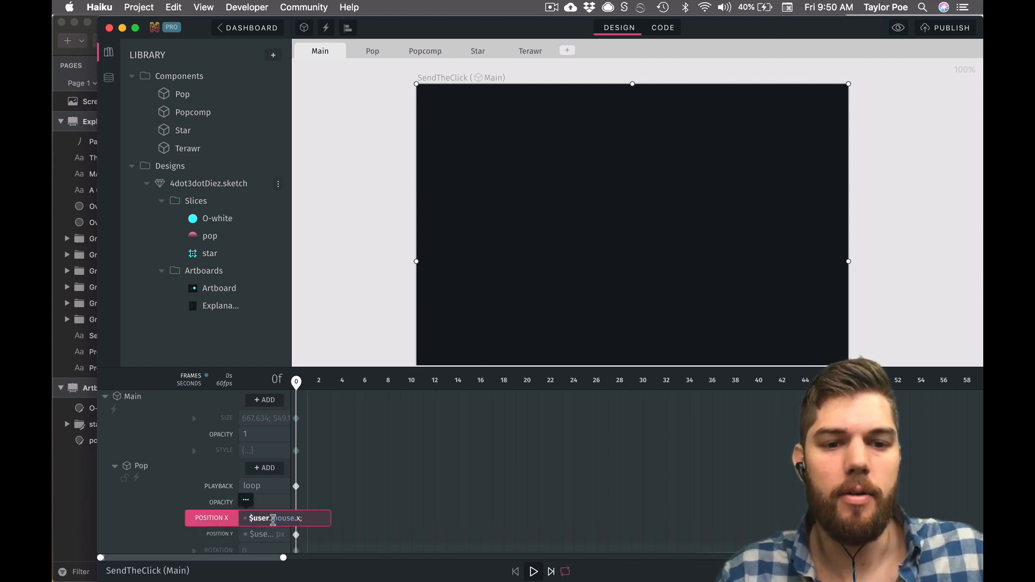
left_click(153, 511)
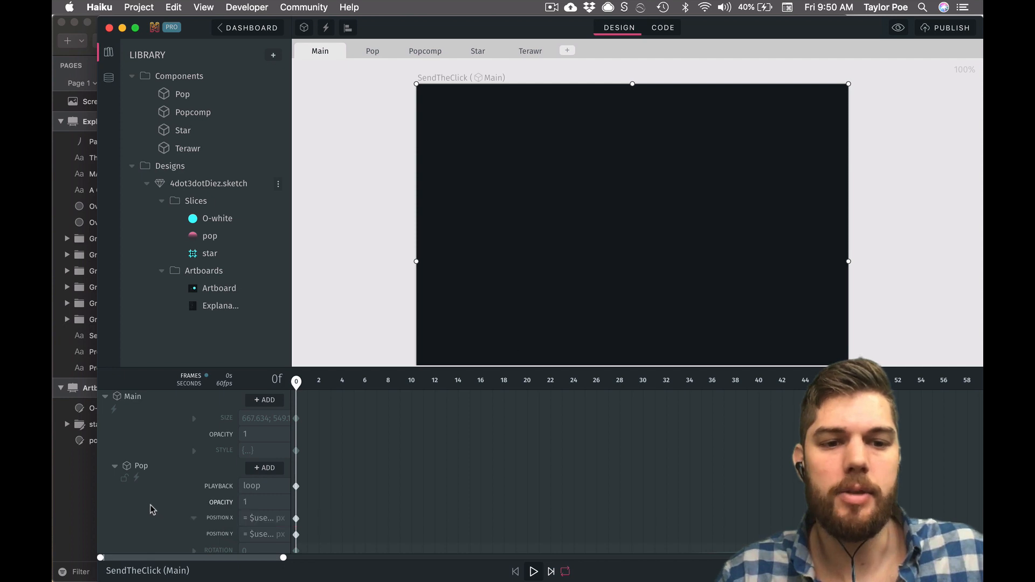
left_click(897, 29)
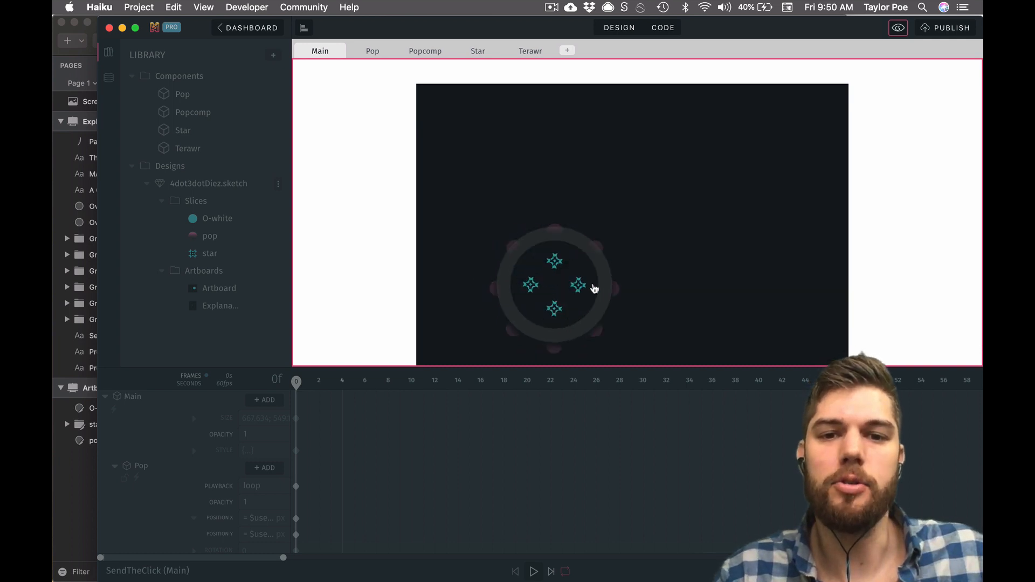
left_click(897, 28)
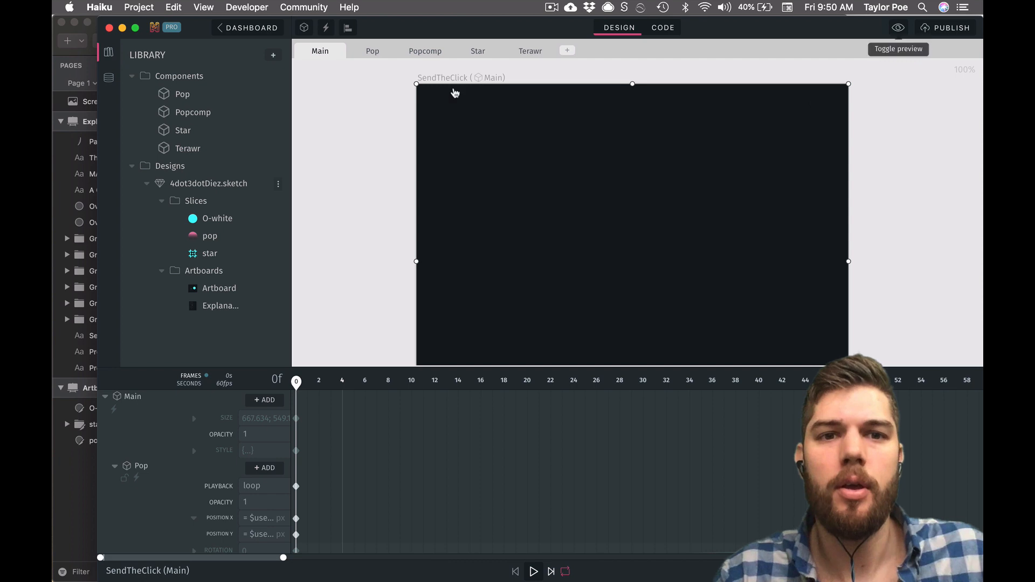
Step: Add a Pause action to frame 0 of the Pop component
left_click(377, 56)
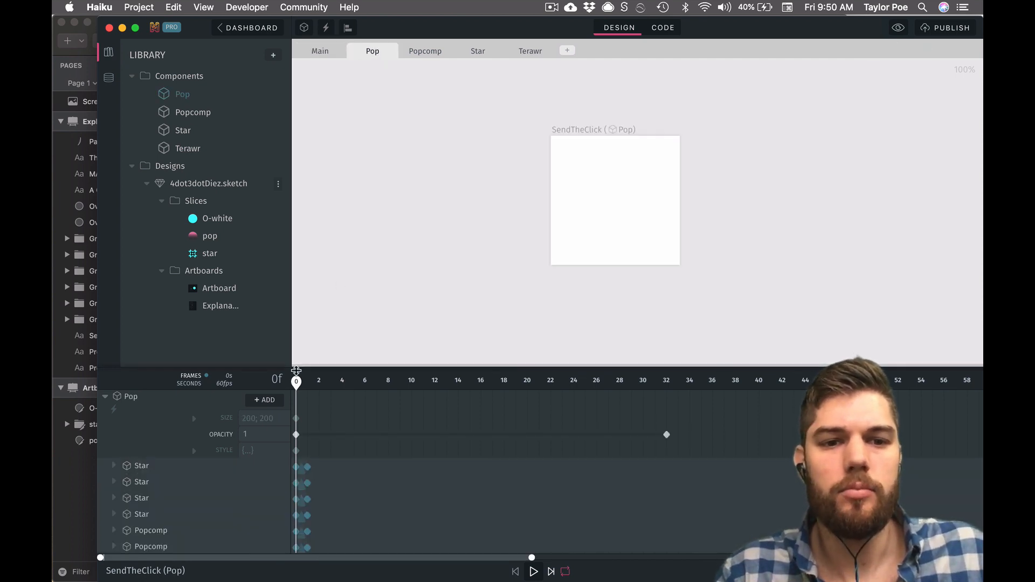
left_click(296, 378)
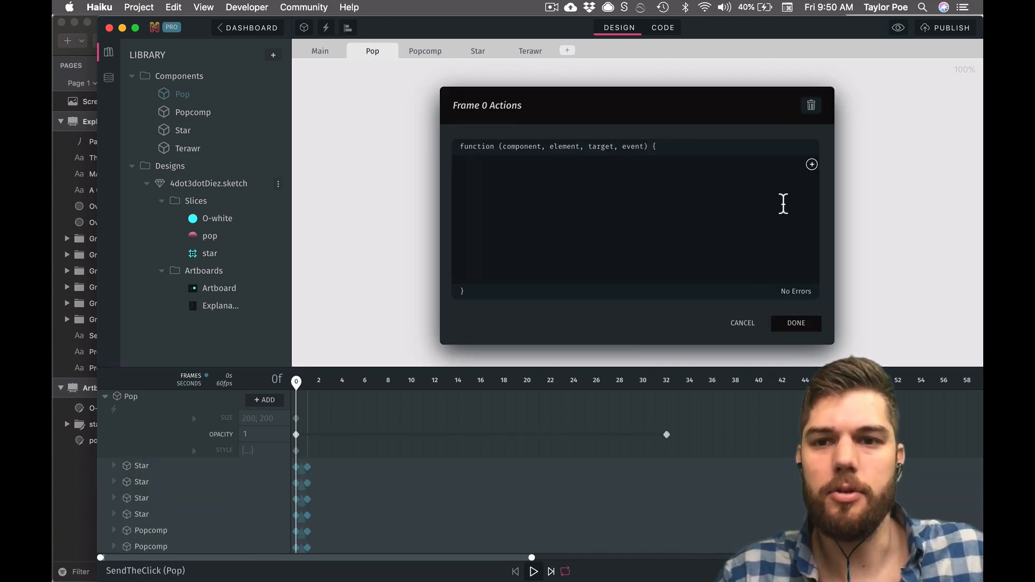
left_click(811, 164)
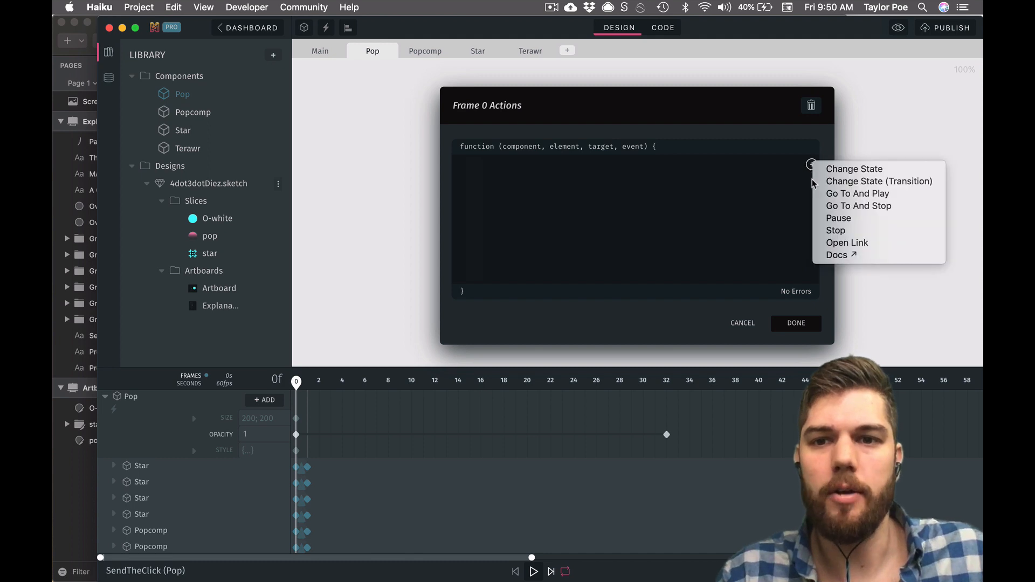
left_click(838, 219)
left_click(805, 325)
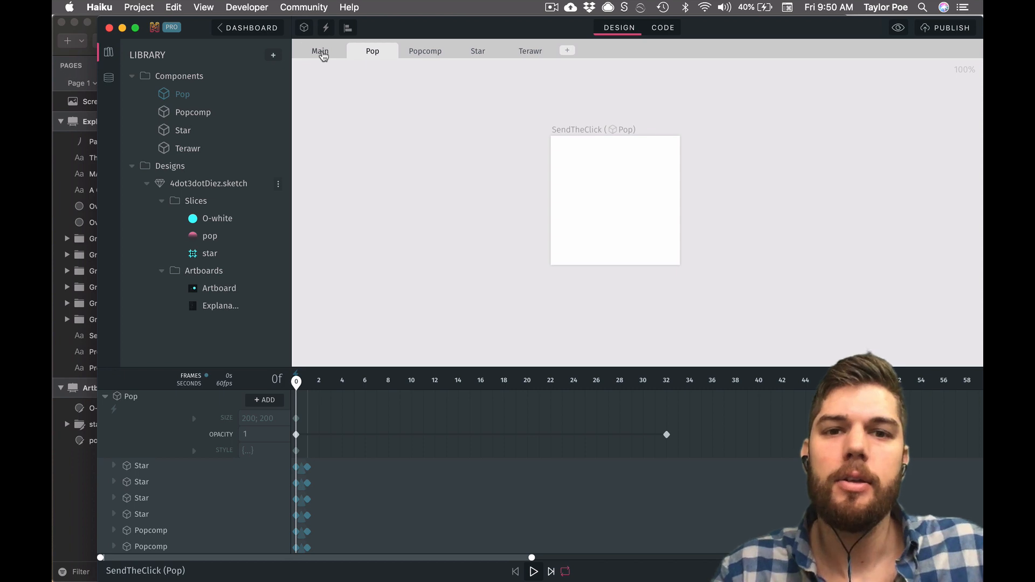
Step: Preview the Main component to check the effect of Pop's frame 0 action
left_click(321, 53)
left_click(899, 29)
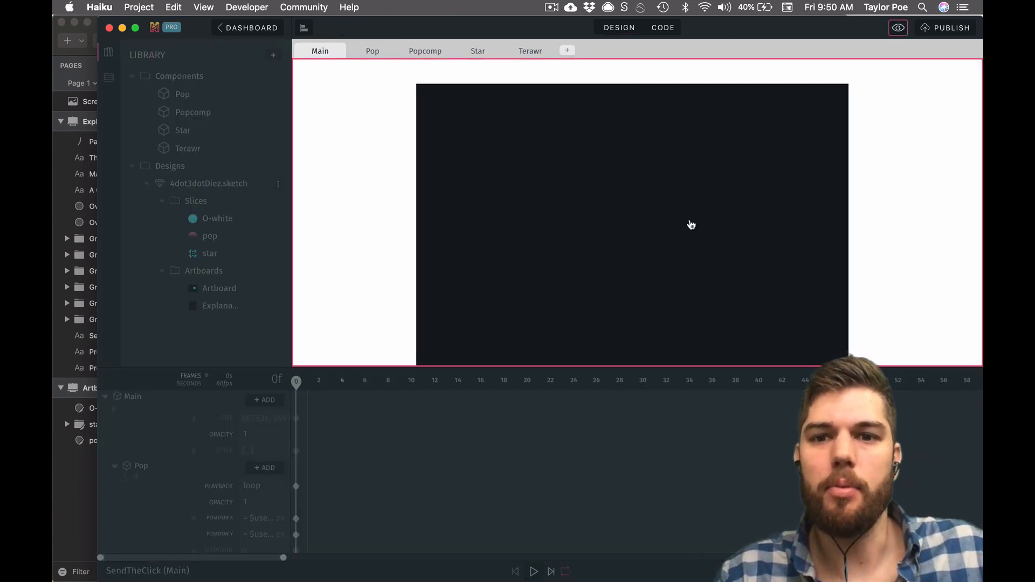
left_click(898, 28)
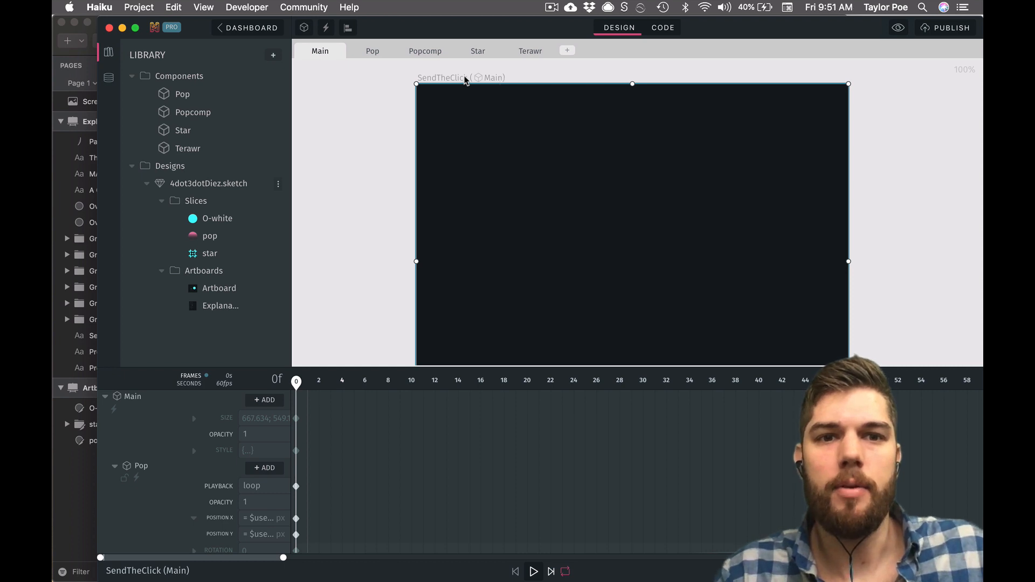
Step: Add a Click action to the Main component with the code this.send('down')
left_click(327, 28)
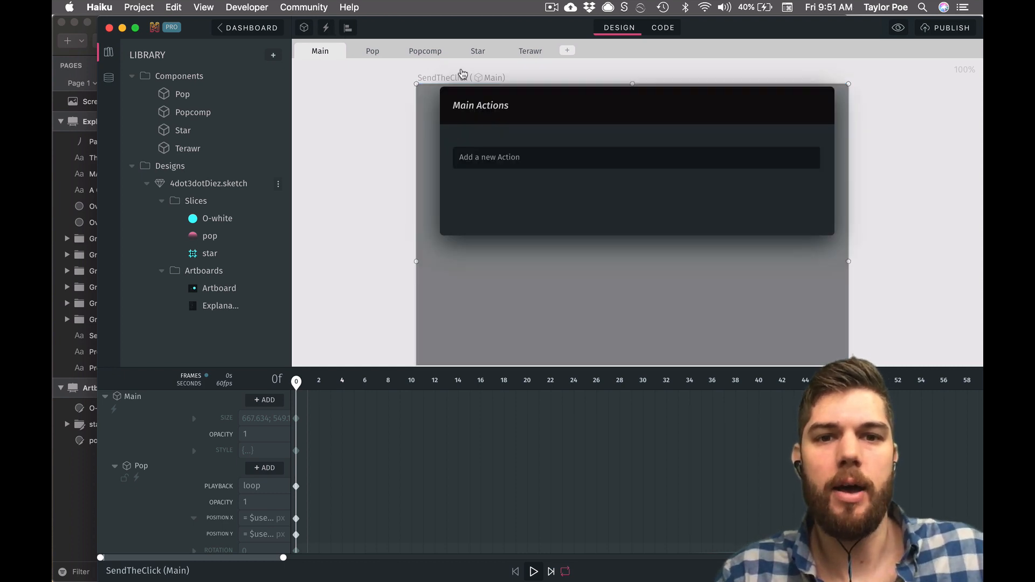
left_click(534, 161)
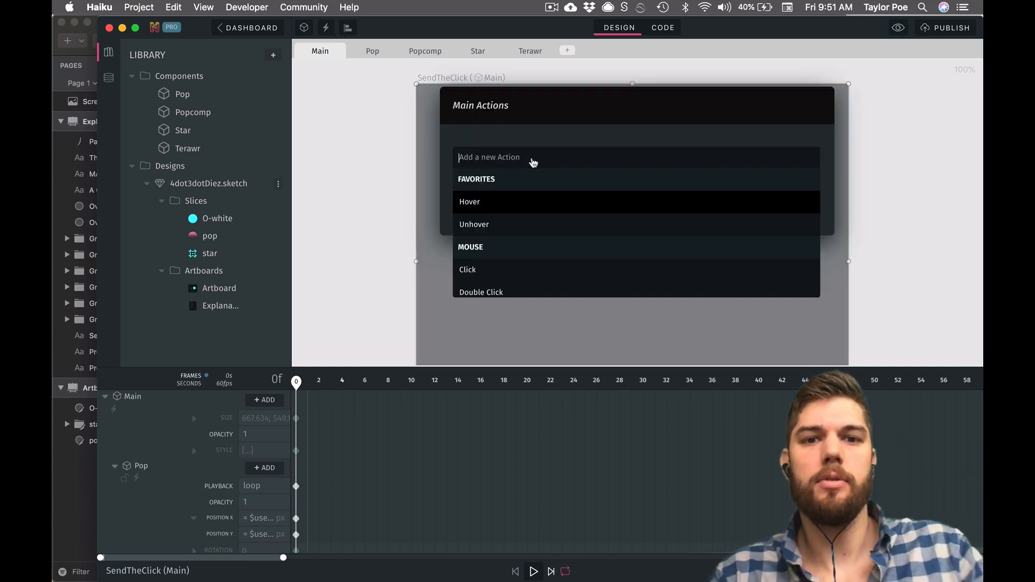
left_click(479, 269)
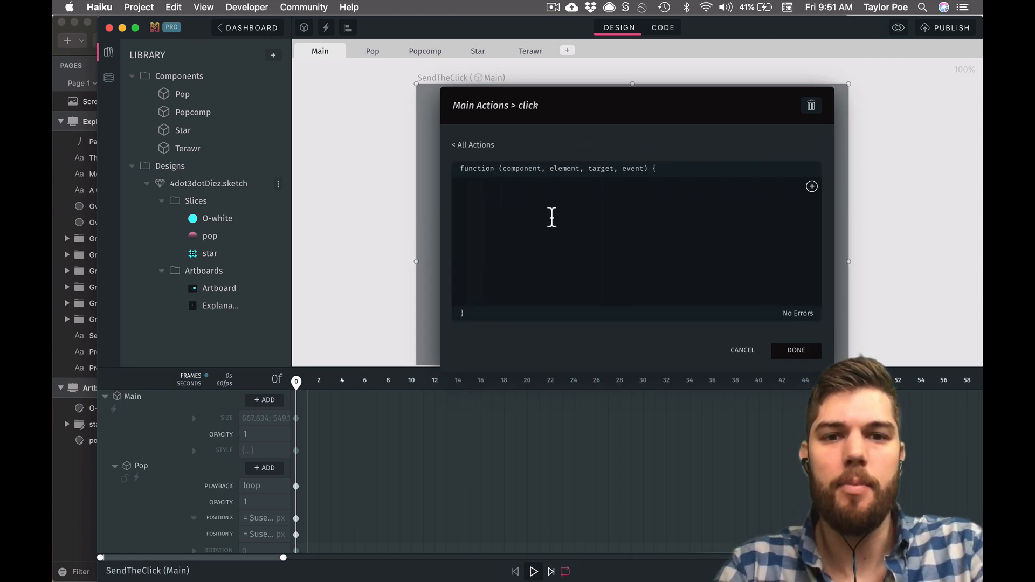
type("this.sendI()")
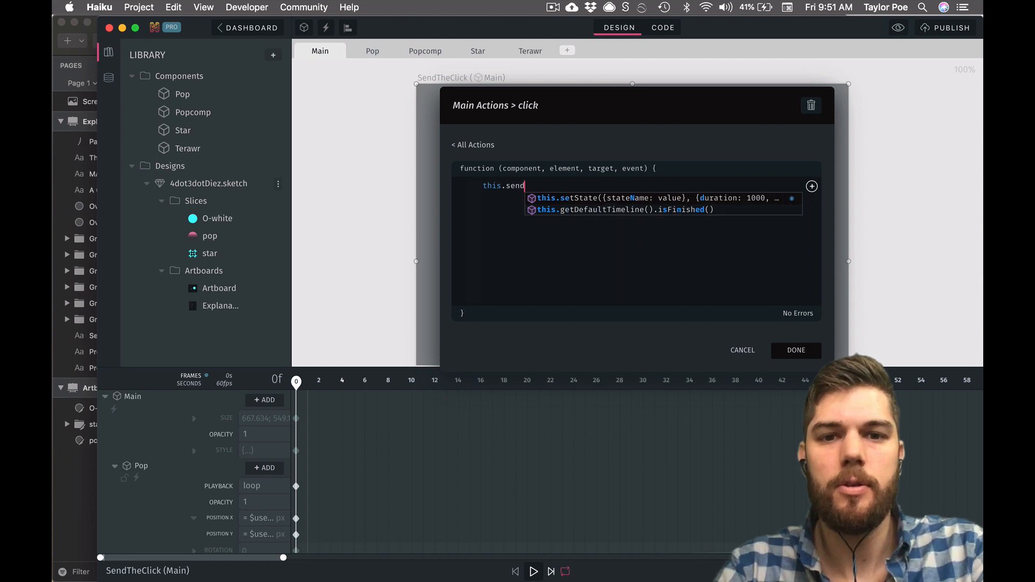
key("Left")
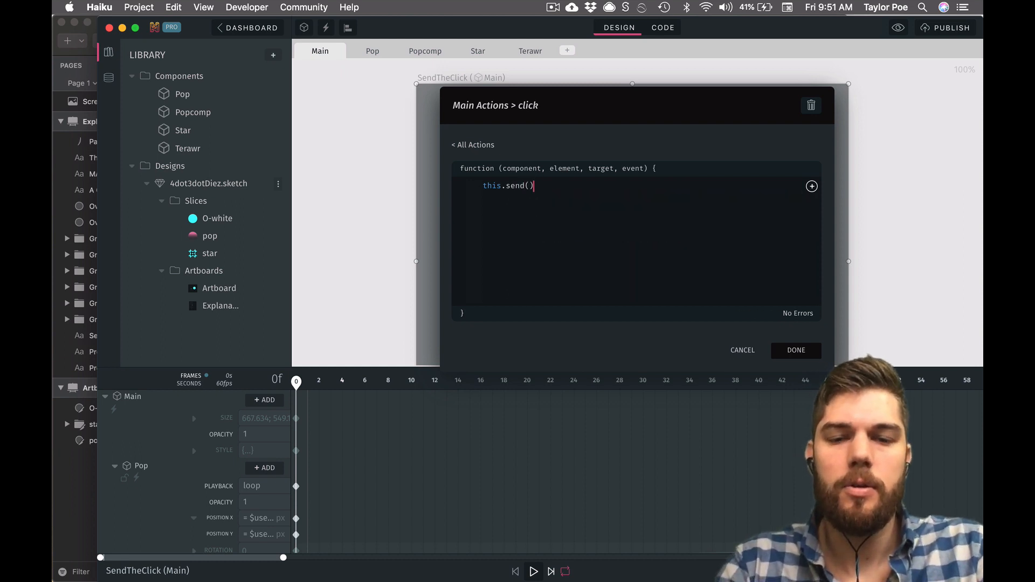
key("BackSpace")
type("'")
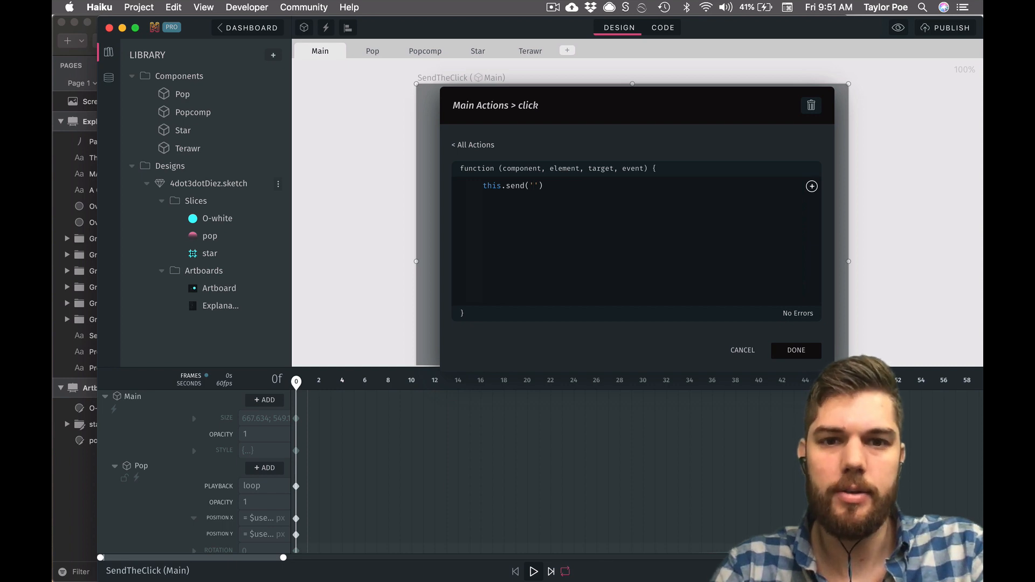
type("down")
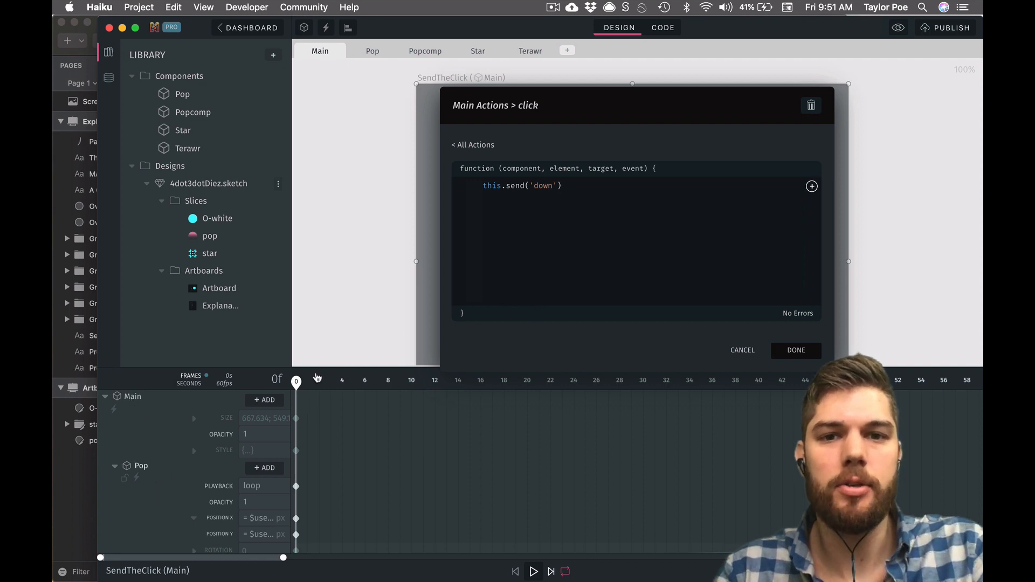
Step: Try 'up' and 'sideways' as the first argument of this.send, and clear the string again
double_click(542, 193)
type("up")
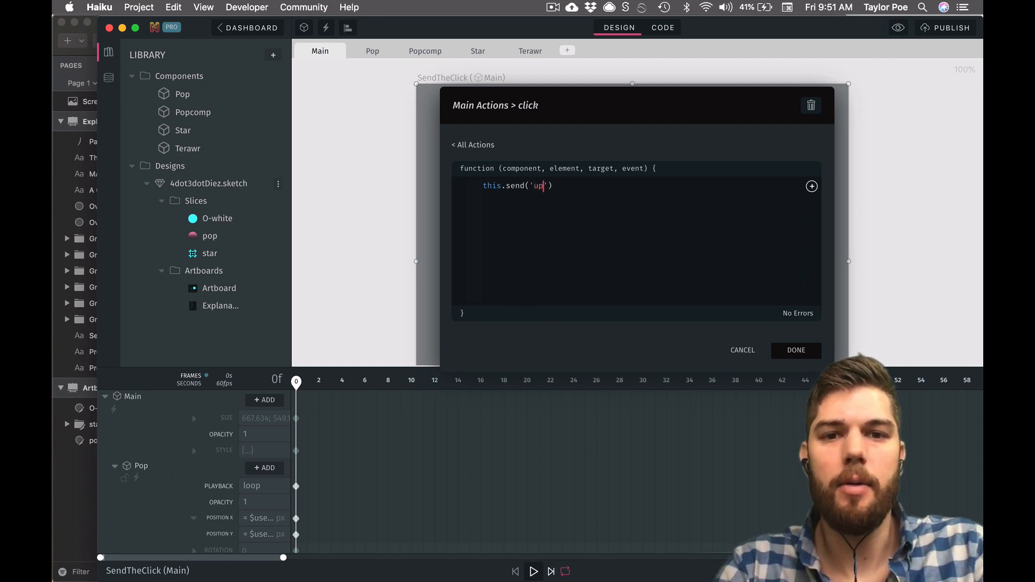
left_click(600, 197)
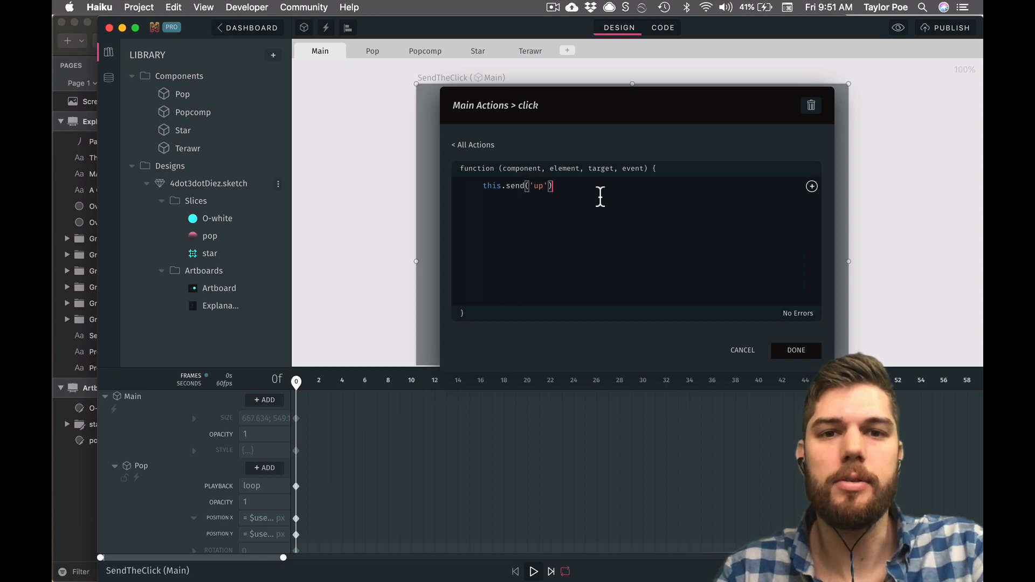
double_click(541, 188)
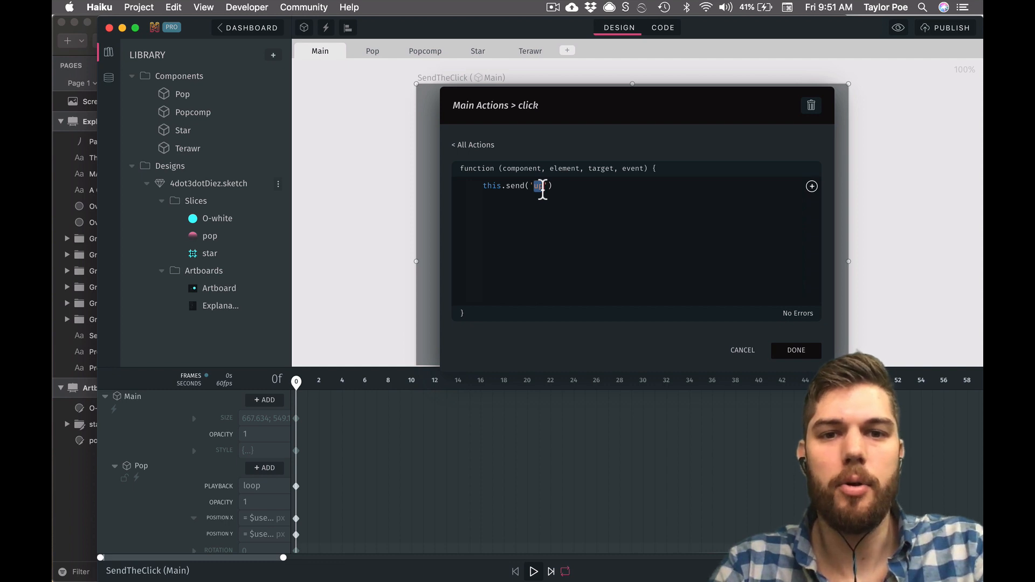
type("sideways")
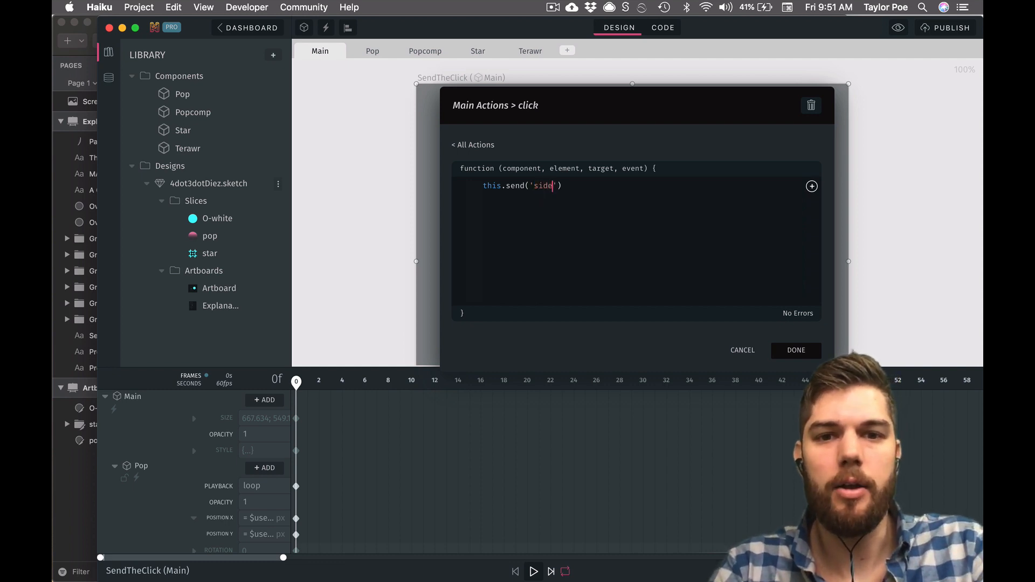
key("alt+BackSpace")
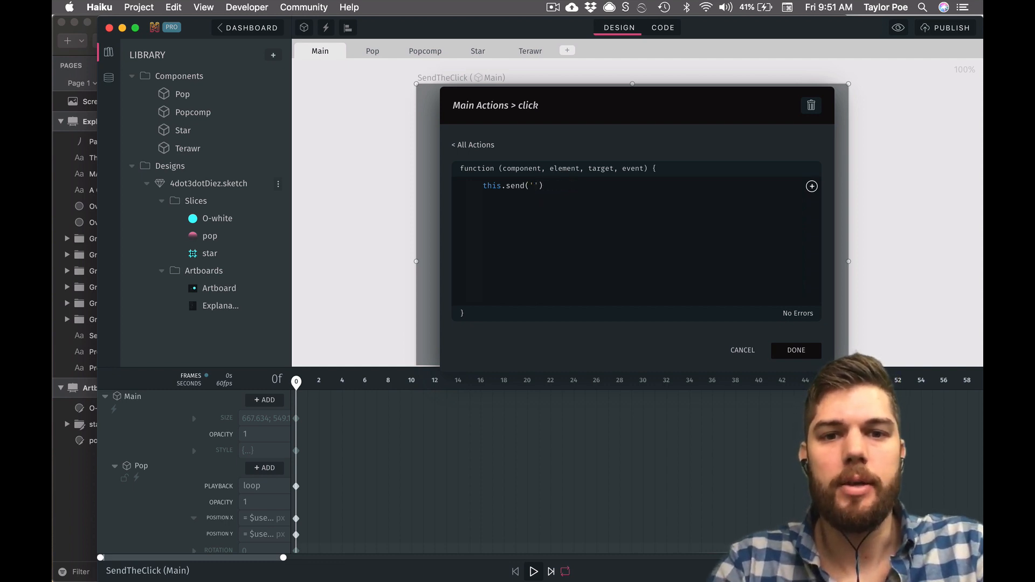
Step: Complete the Main component's click code as this.send('down', 'popIt')
type("down',")
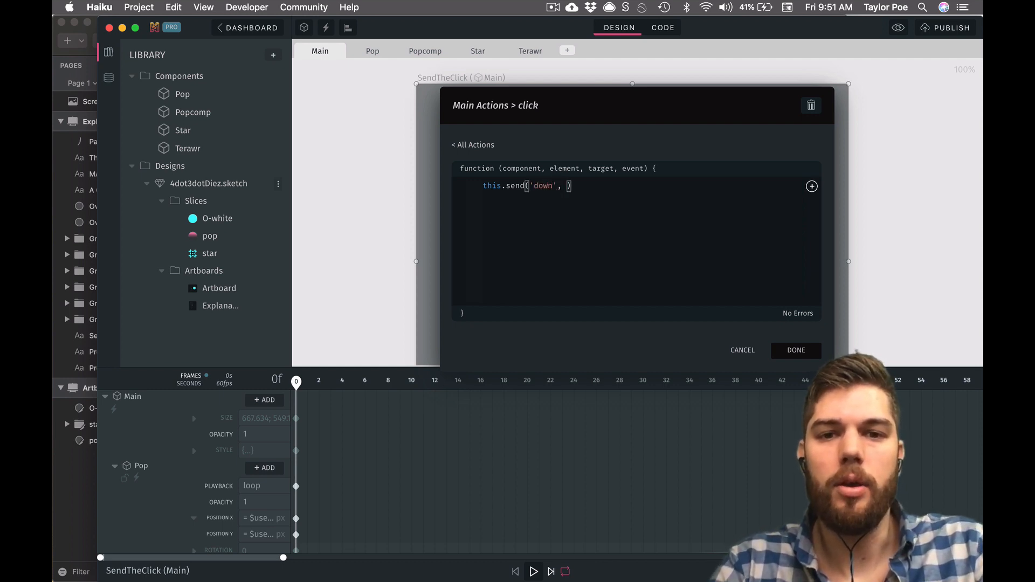
type(" '")
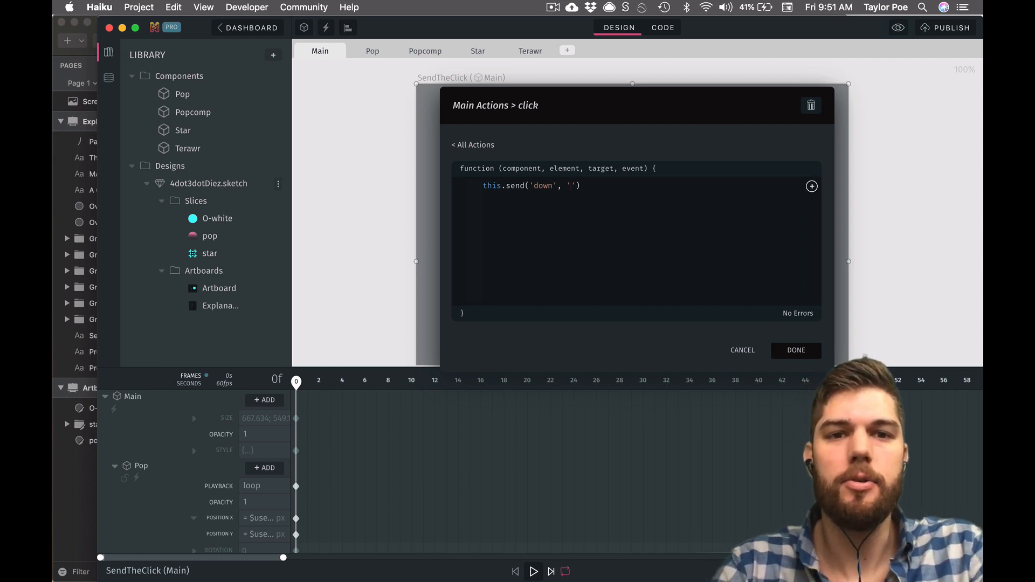
type("popIt")
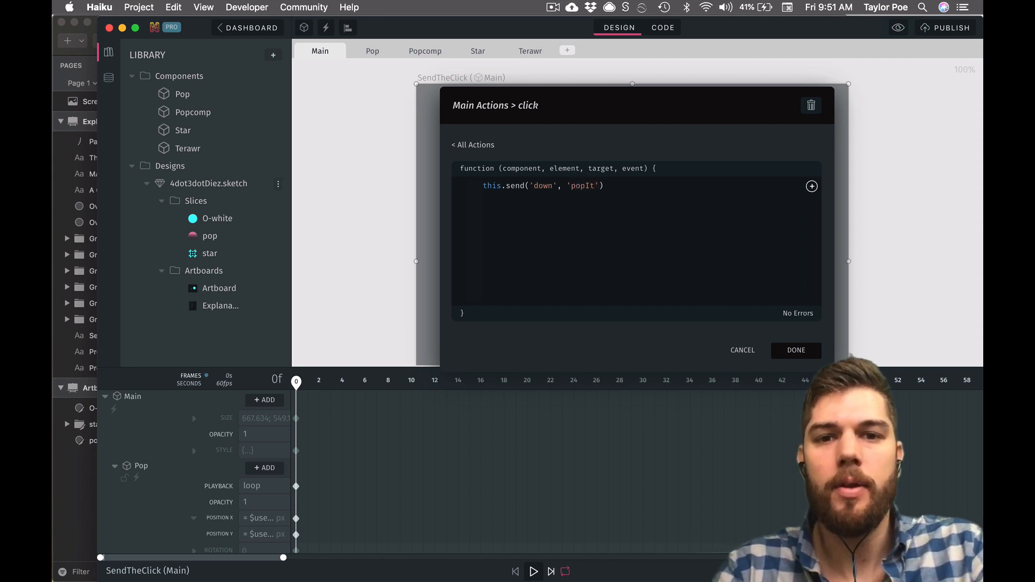
Step: Try an empty object {} as the third argument of this.send, and remove it again
key("Right")
type(", ")
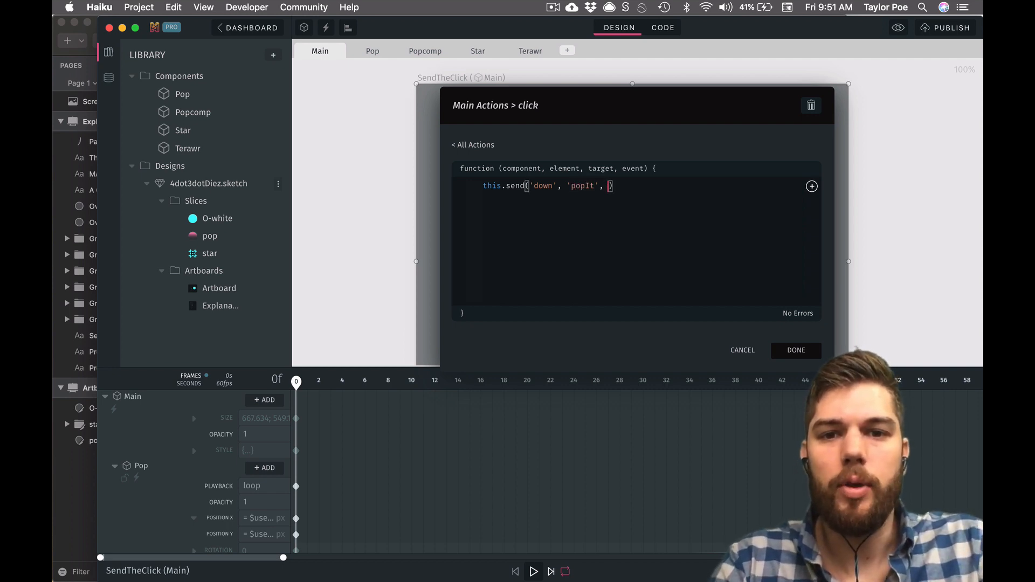
type("{")
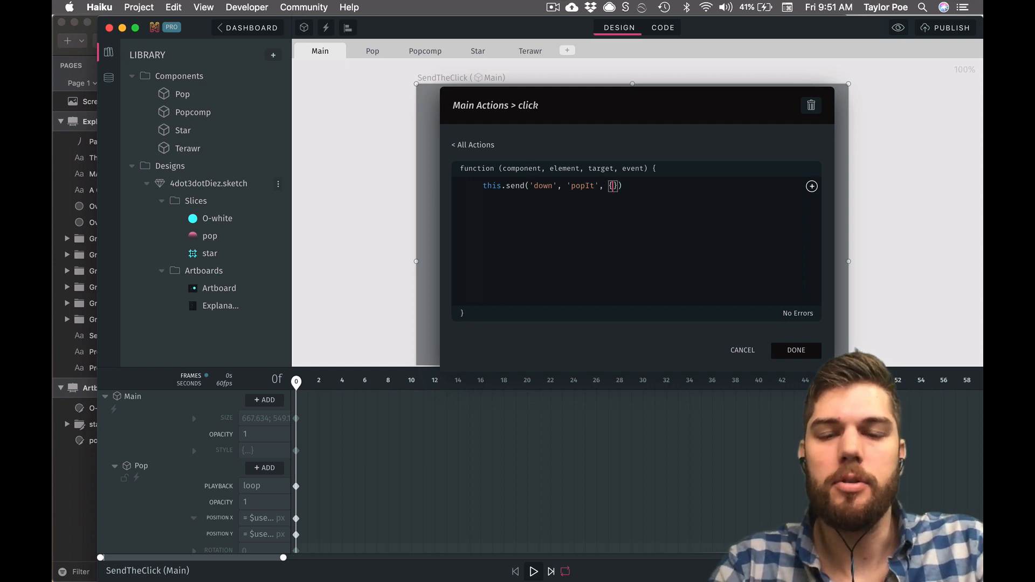
key("BackSpace")
key("BackSpace")
key("BackSpace")
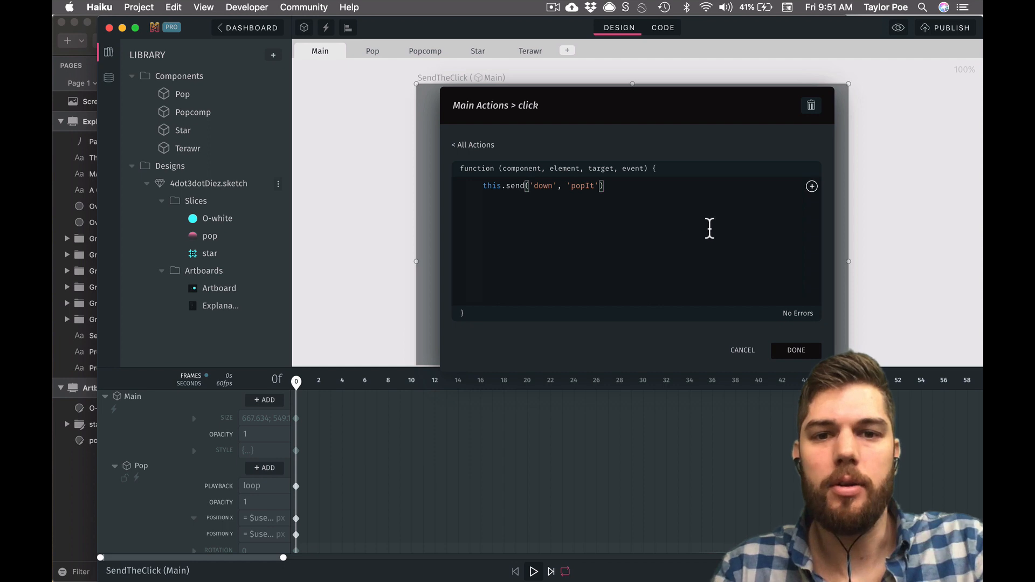
Step: Save the Main component's click action and briefly preview the Main component
left_click(796, 350)
left_click(898, 28)
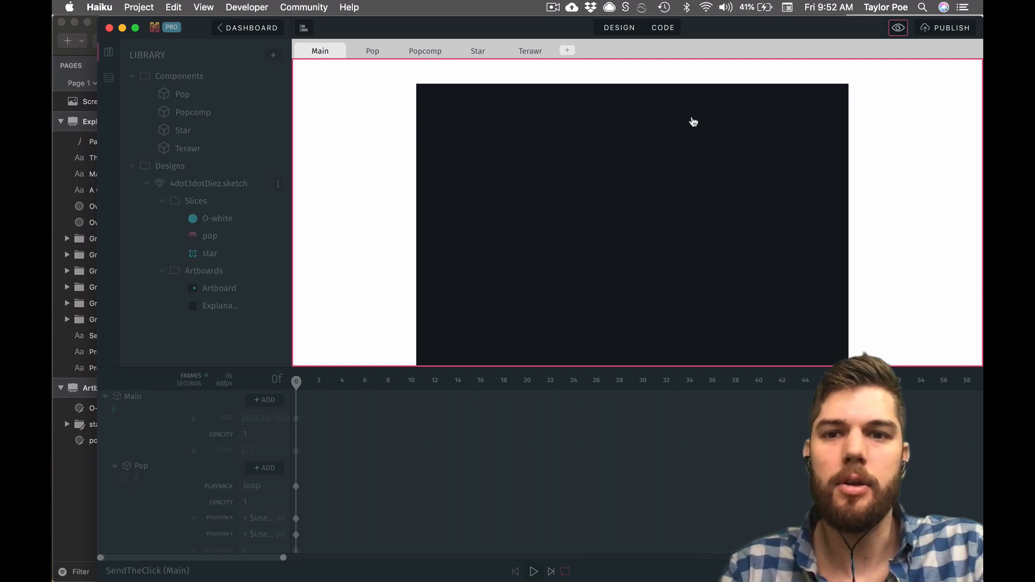
left_click(898, 28)
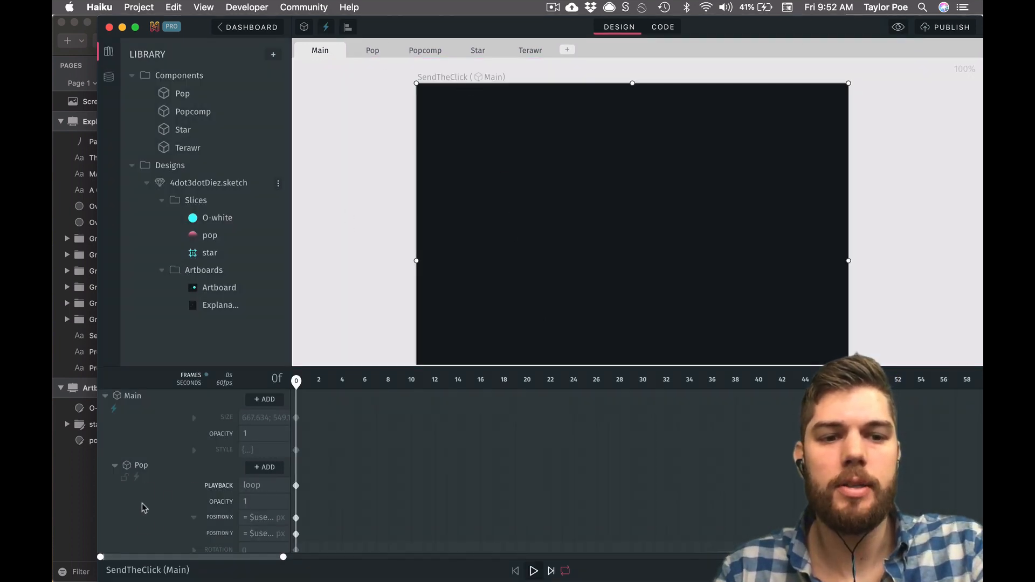
Step: Add a custom event action named 'popIt' to the Pop component
scroll(149, 503, "down", 2)
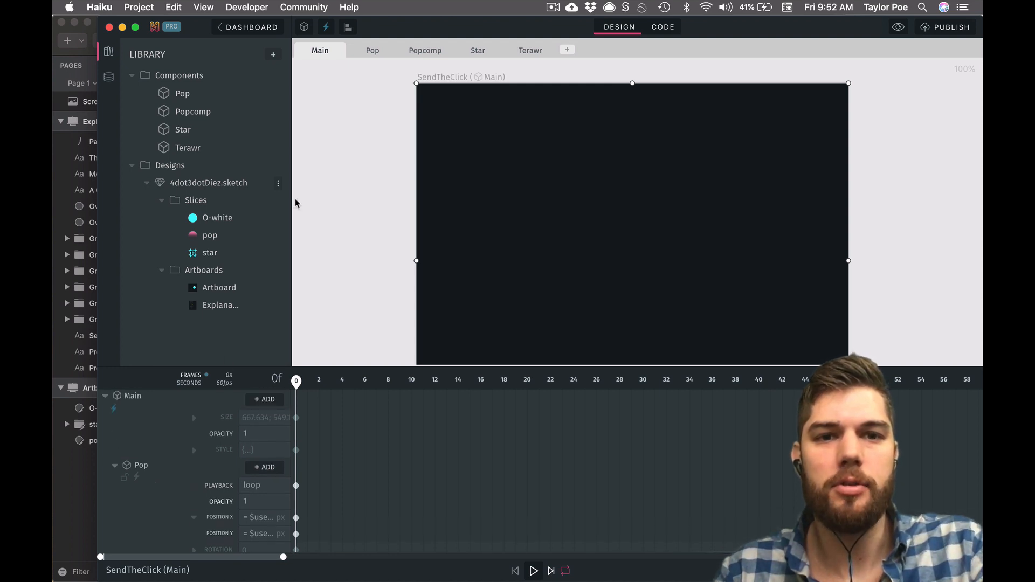
left_click(372, 50)
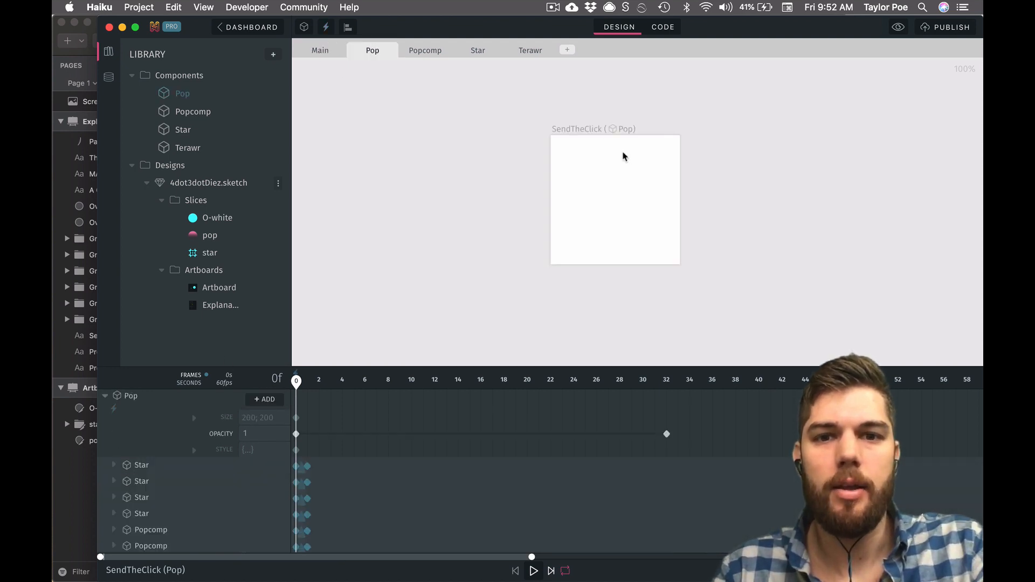
left_click(610, 129)
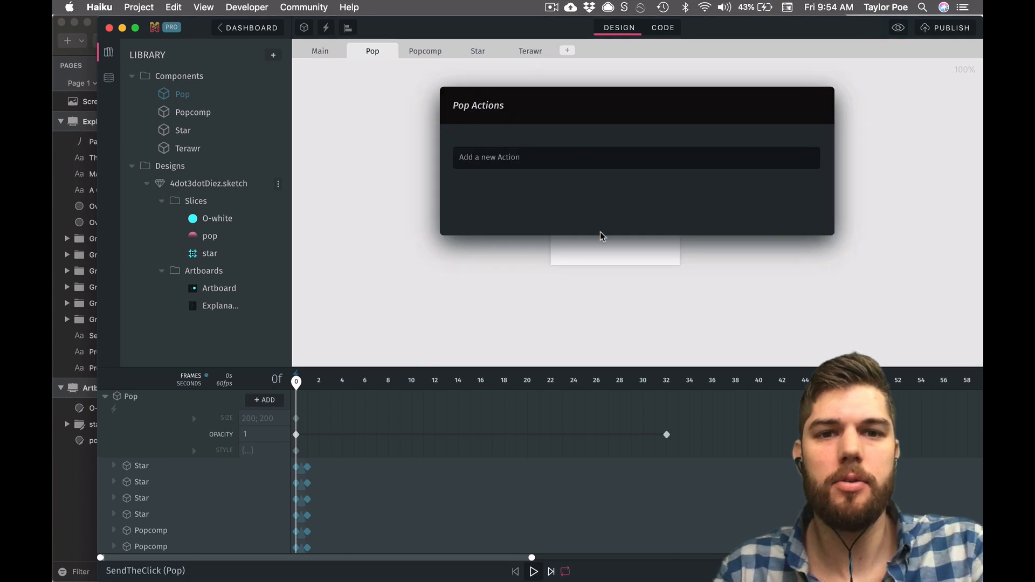
left_click(522, 159)
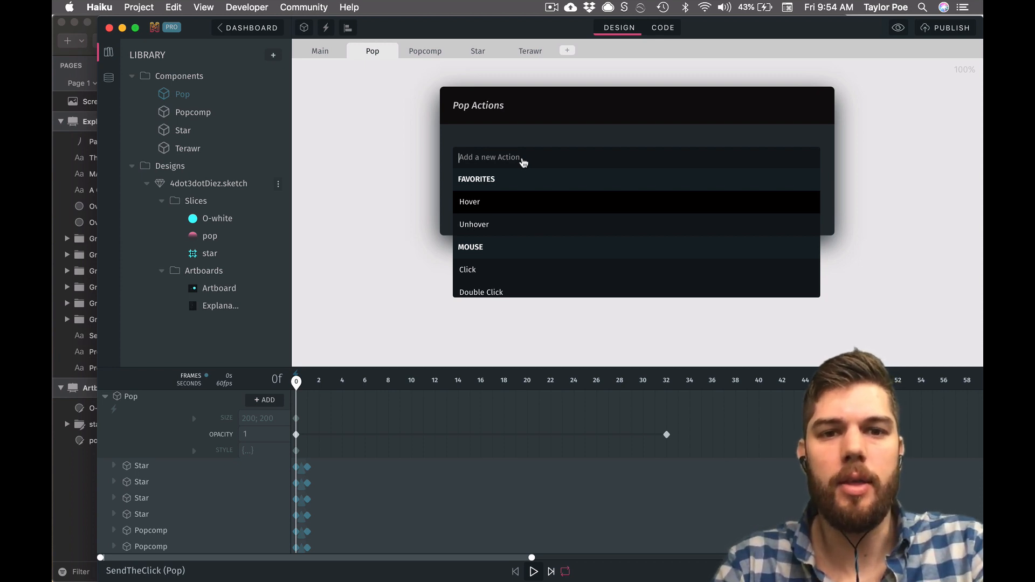
type("popIt")
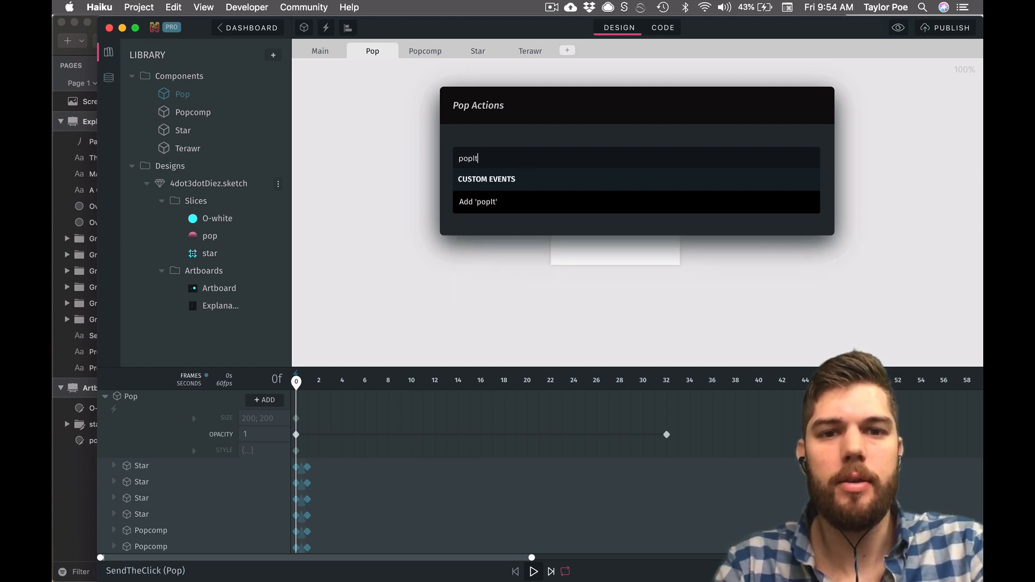
key("Return")
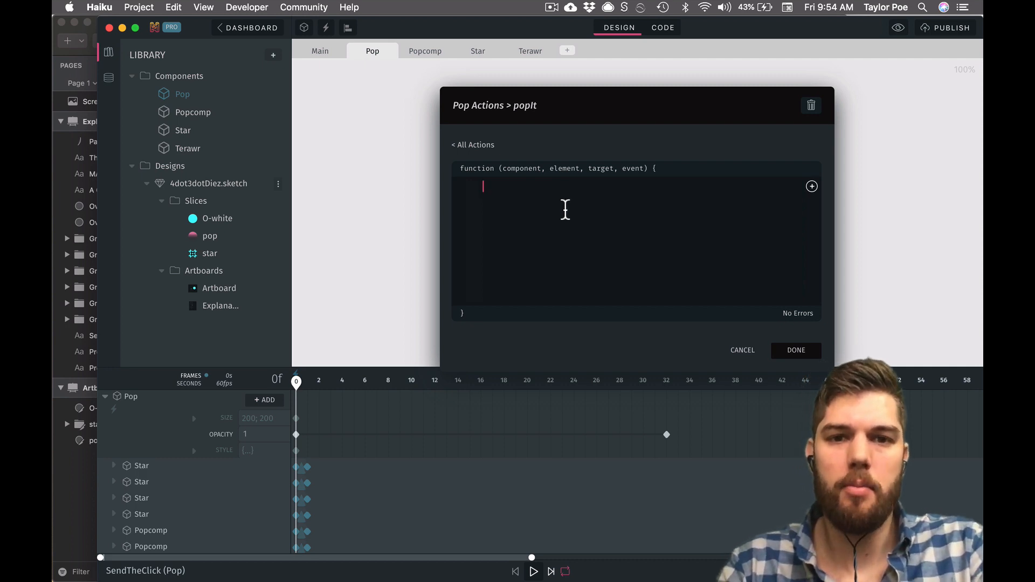
Step: Insert the Go To And Play snippet this.gotoAndPlay(1) into Pop's popIt action and save it
left_click(812, 186)
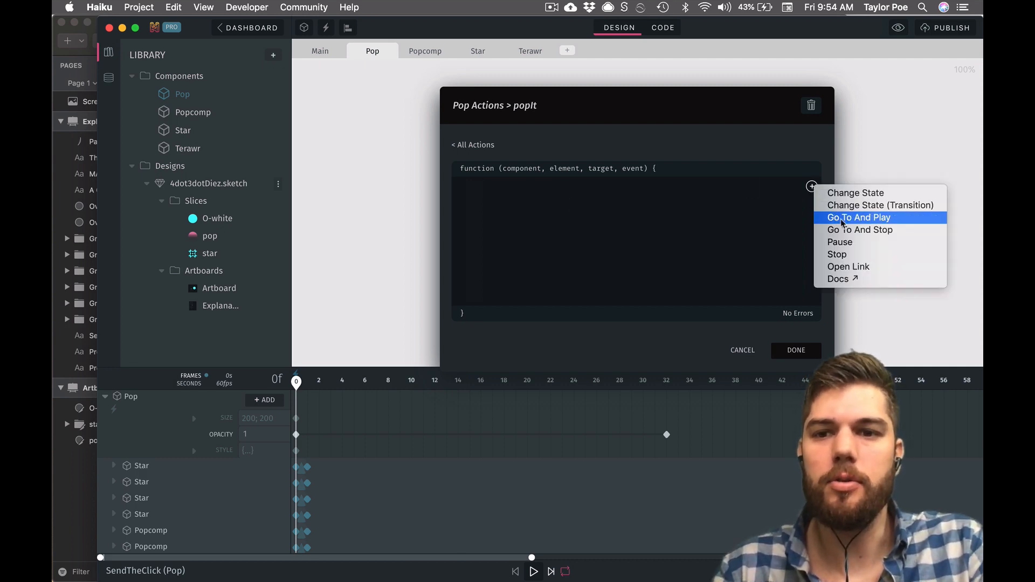
left_click(847, 217)
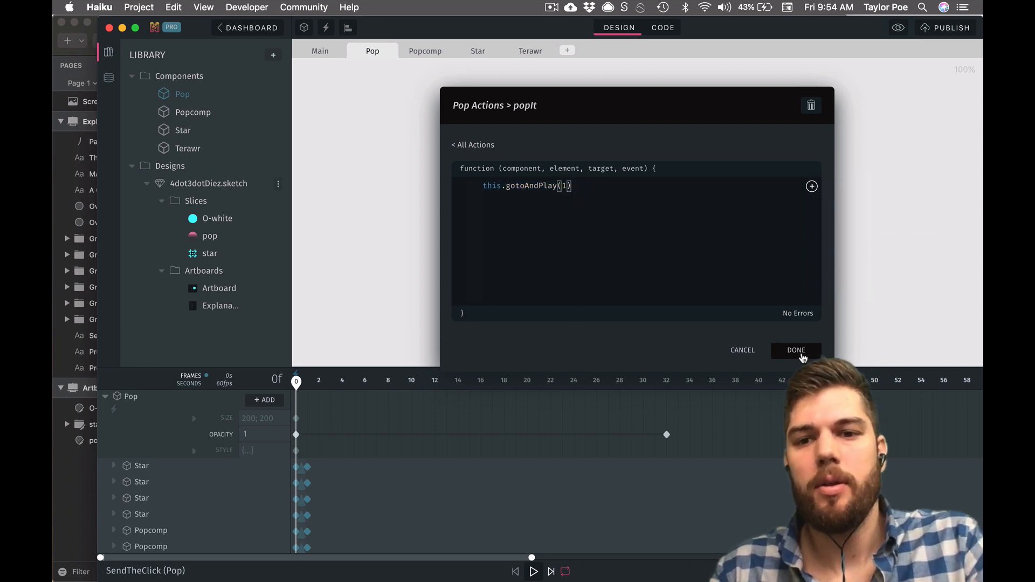
left_click(802, 351)
Step: Preview the Main component and test the click-triggered Pop animation at several spots on the stage
left_click(326, 55)
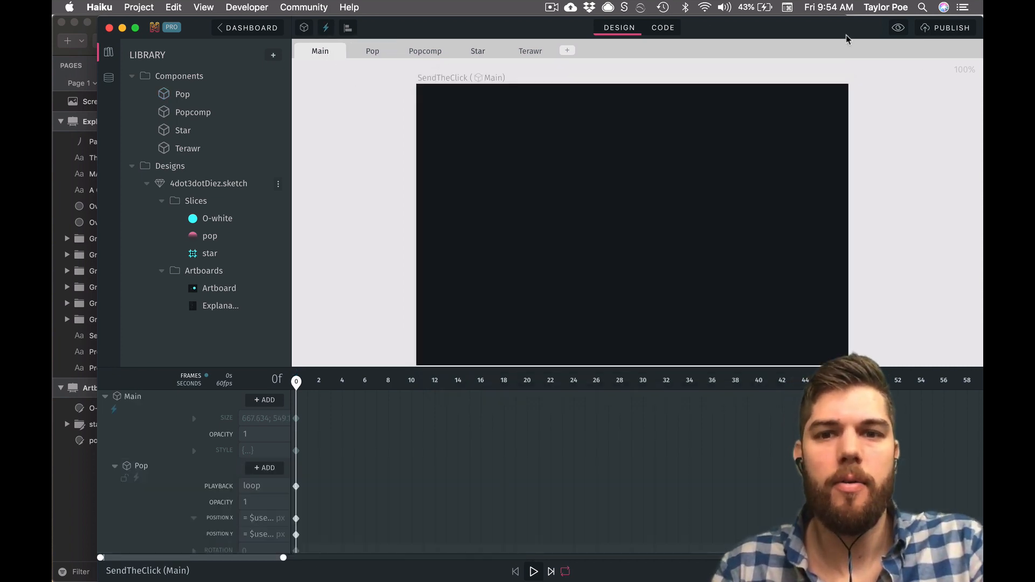
left_click(898, 28)
left_click(676, 231)
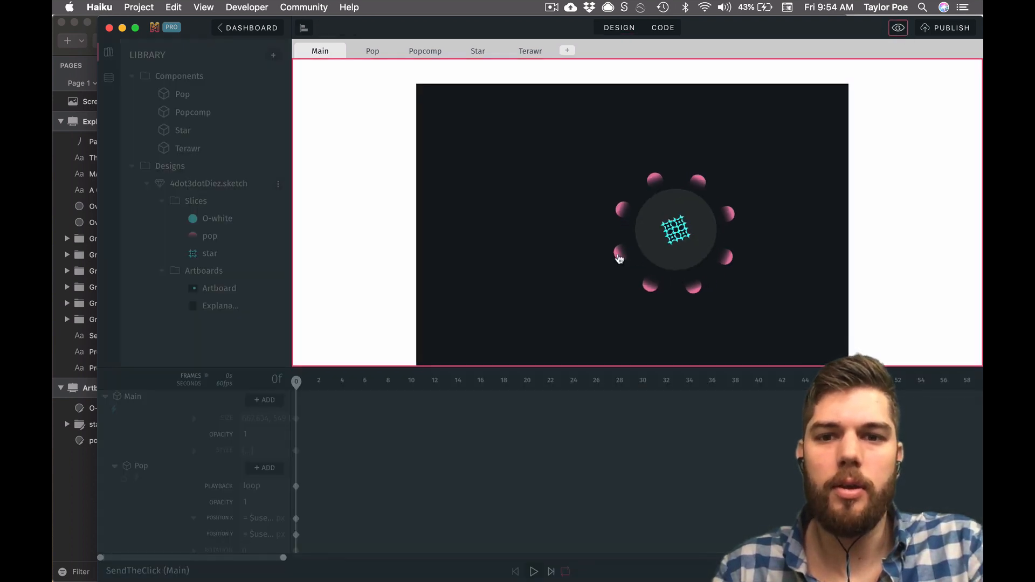
left_click(533, 292)
left_click(614, 184)
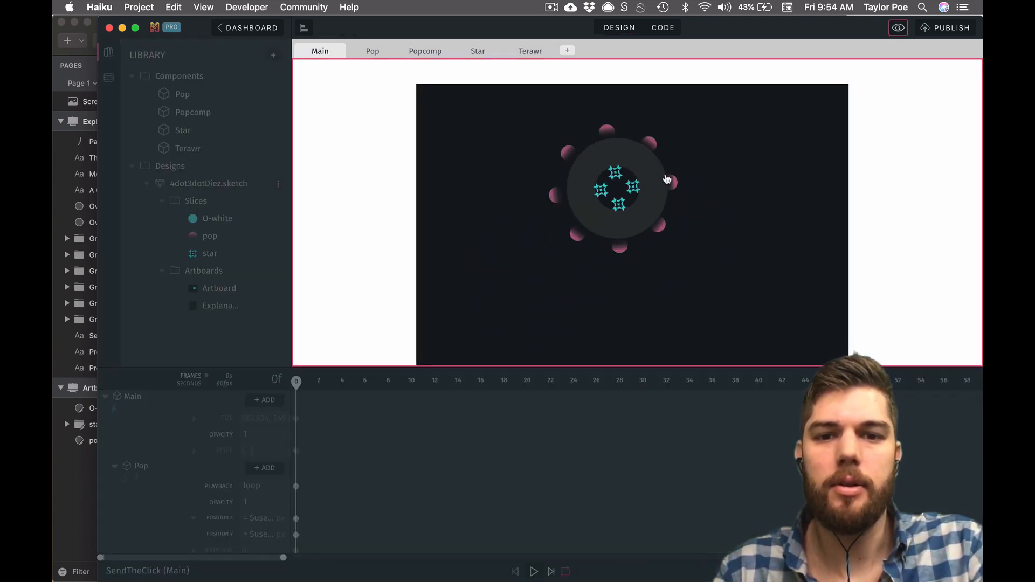
left_click(671, 229)
left_click(683, 264)
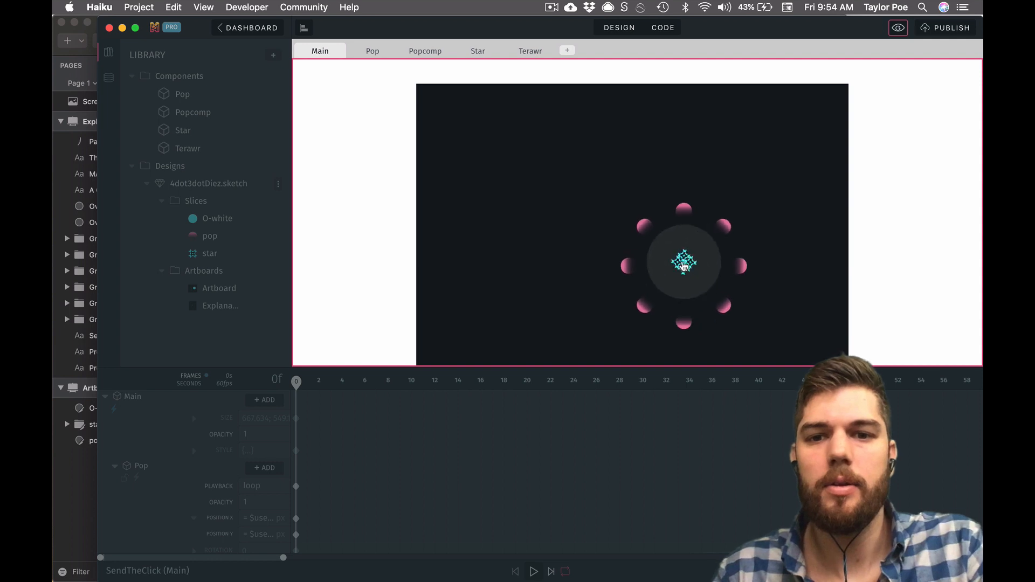
left_click(628, 267)
left_click(582, 205)
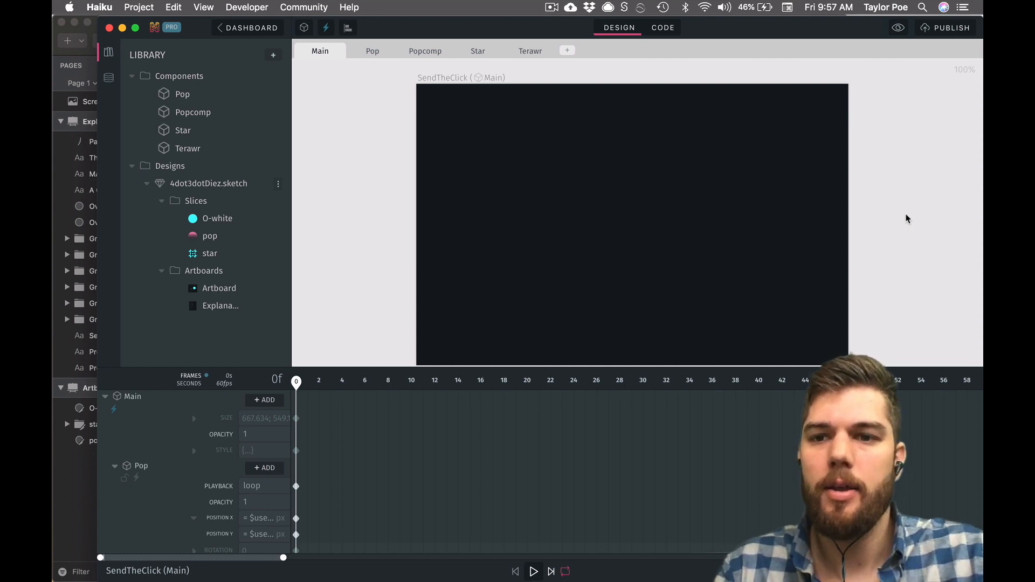
left_click(945, 28)
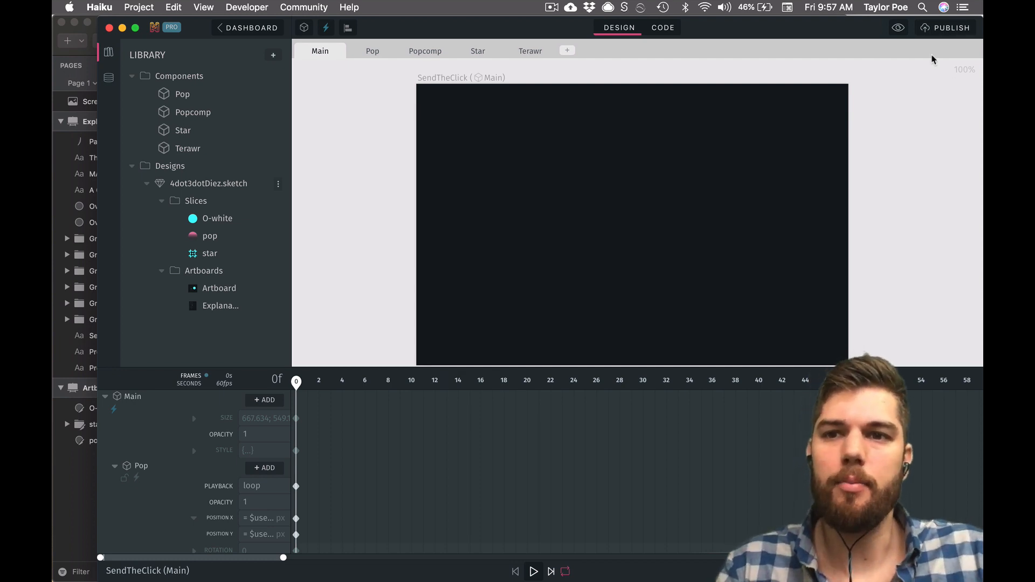